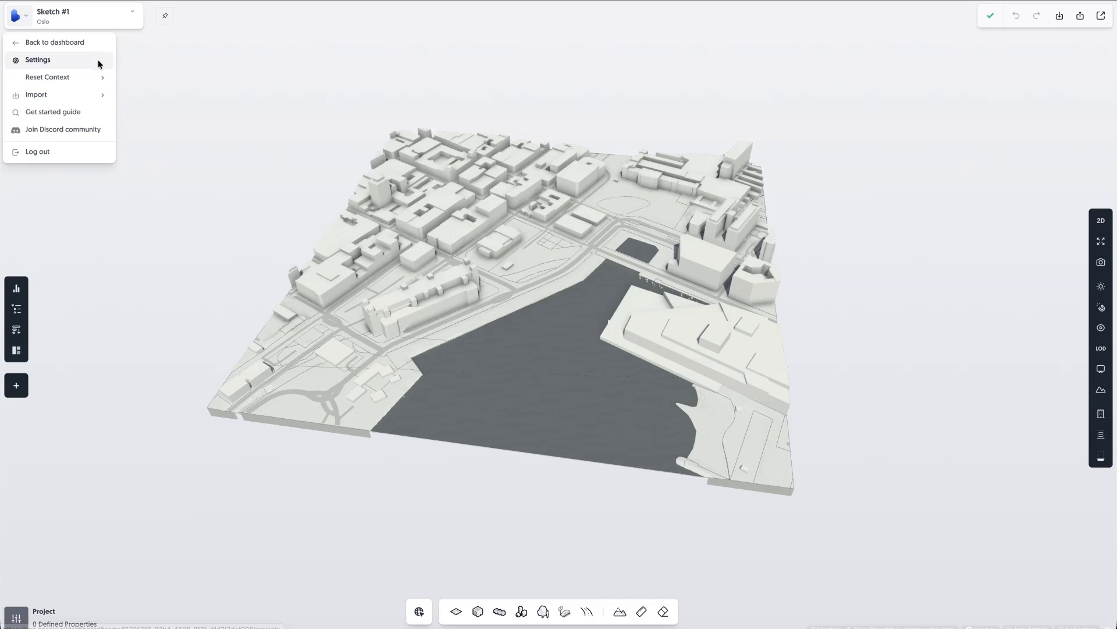
# Examine the context reset and import options, then look through the project's list of sketches.
pyautogui.moveTo(99, 77)
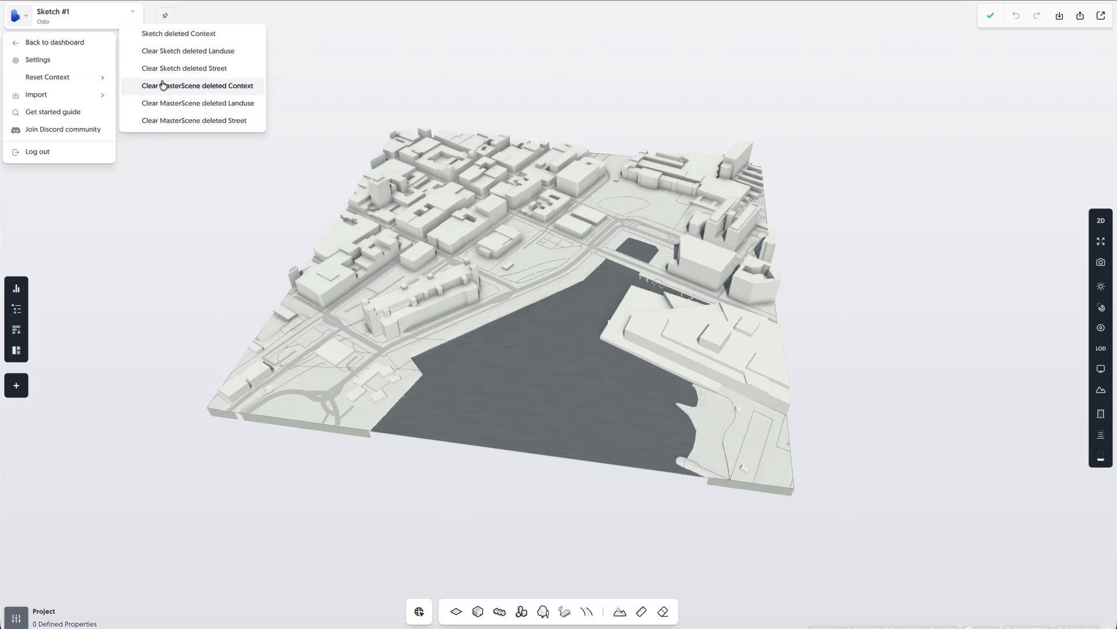
pyautogui.moveTo(99, 97)
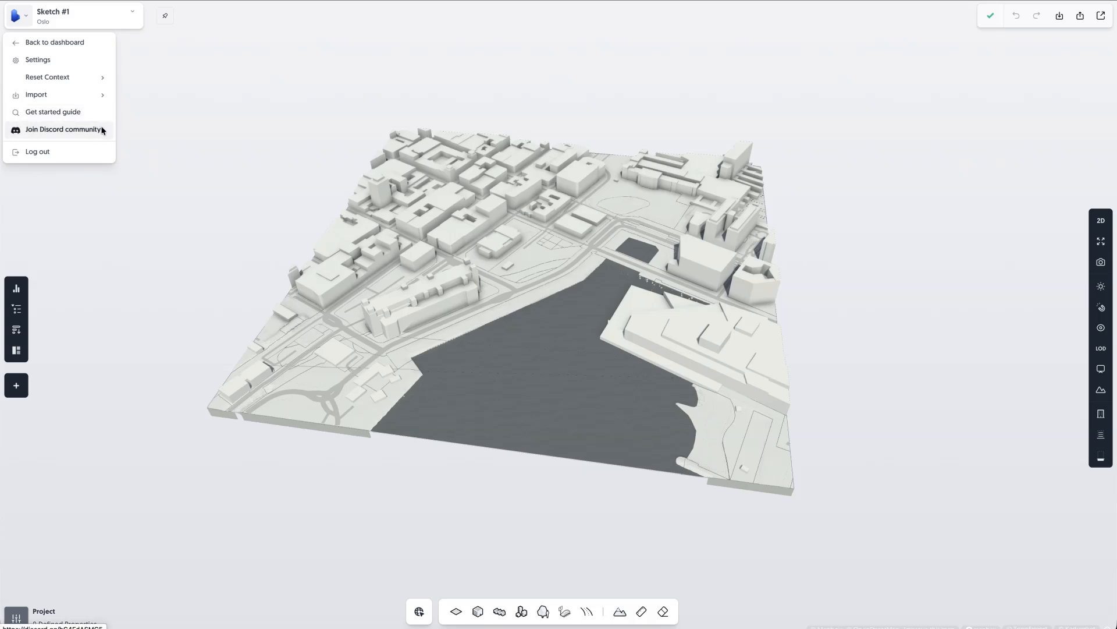
pyautogui.click(140, 110)
pyautogui.click(94, 17)
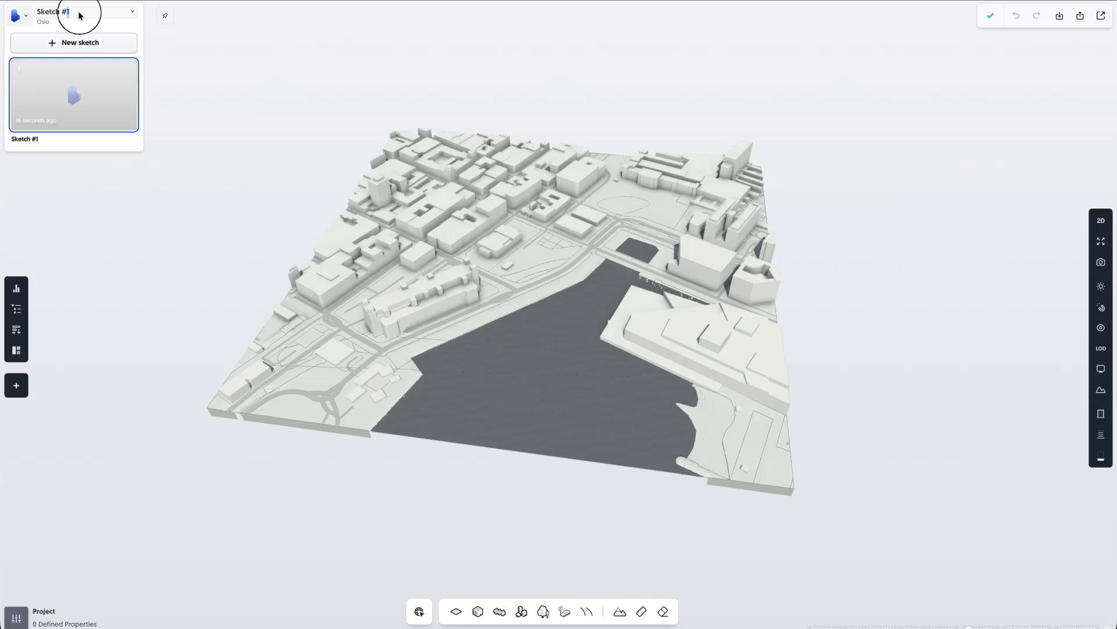
pyautogui.tripleClick(79, 15)
pyautogui.click(83, 15)
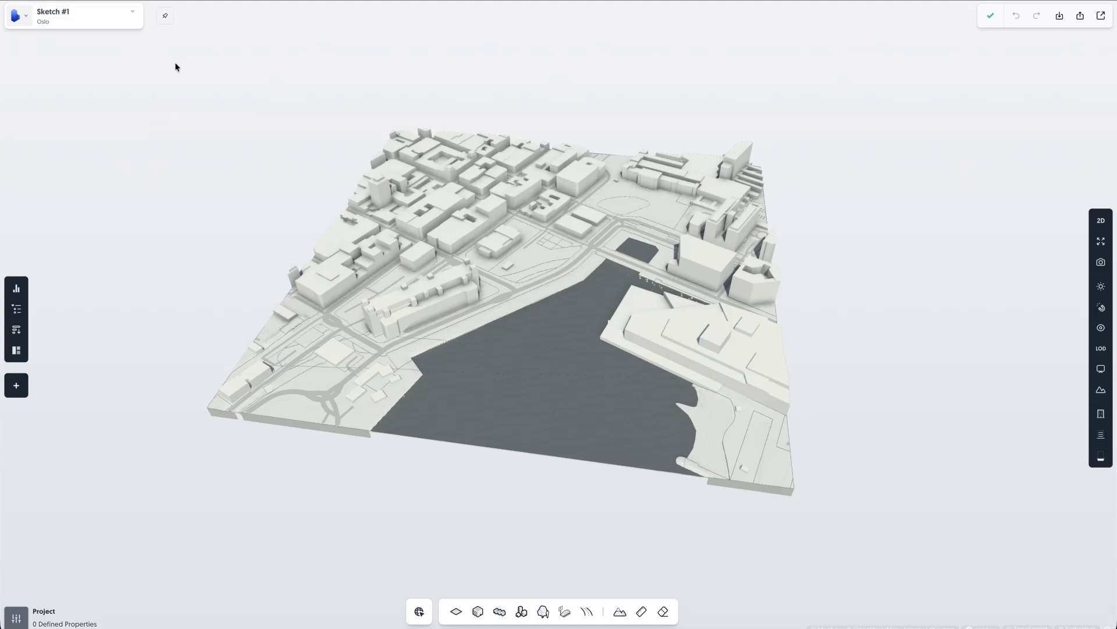
# Look through the metrics available for pinning, from building and site areas to parking and terrain.
pyautogui.click(166, 17)
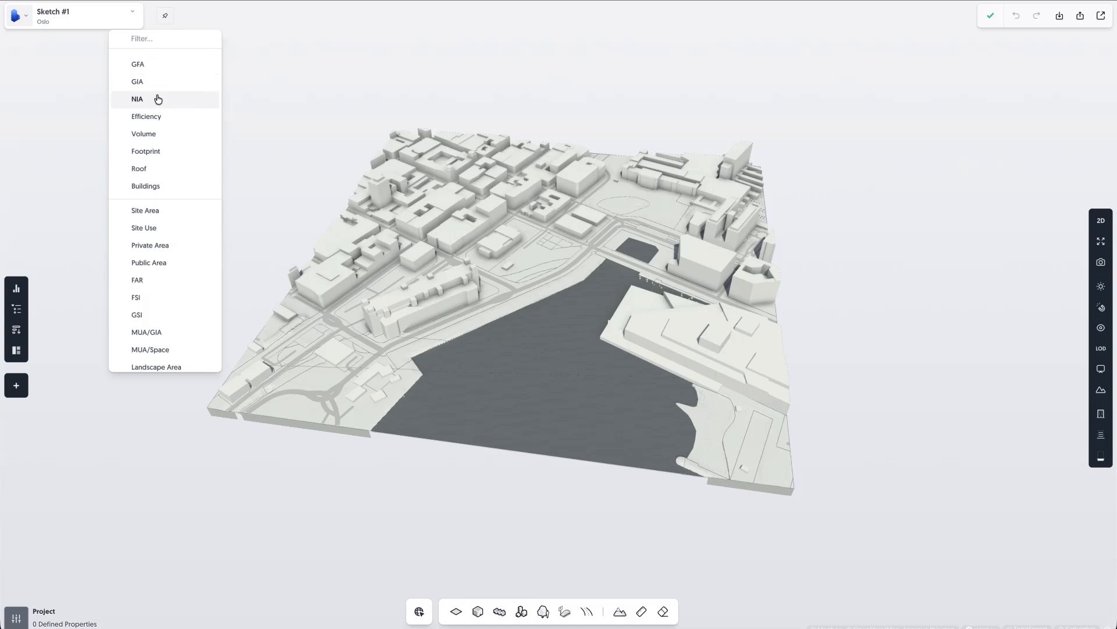
pyautogui.scroll(-3, 175, 227)
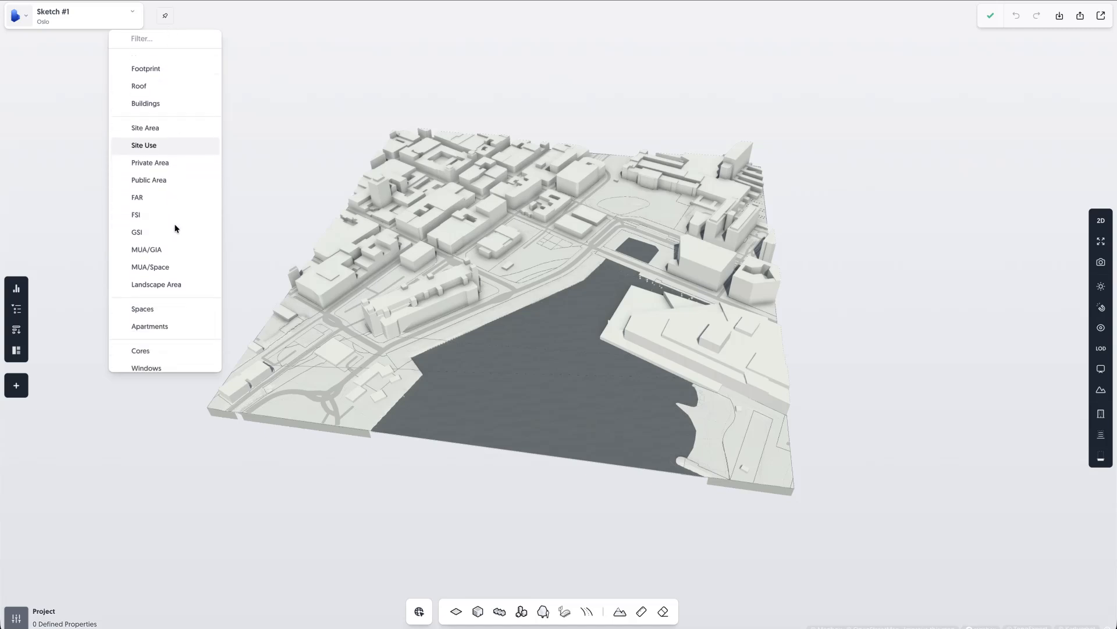
pyautogui.scroll(-3, 176, 228)
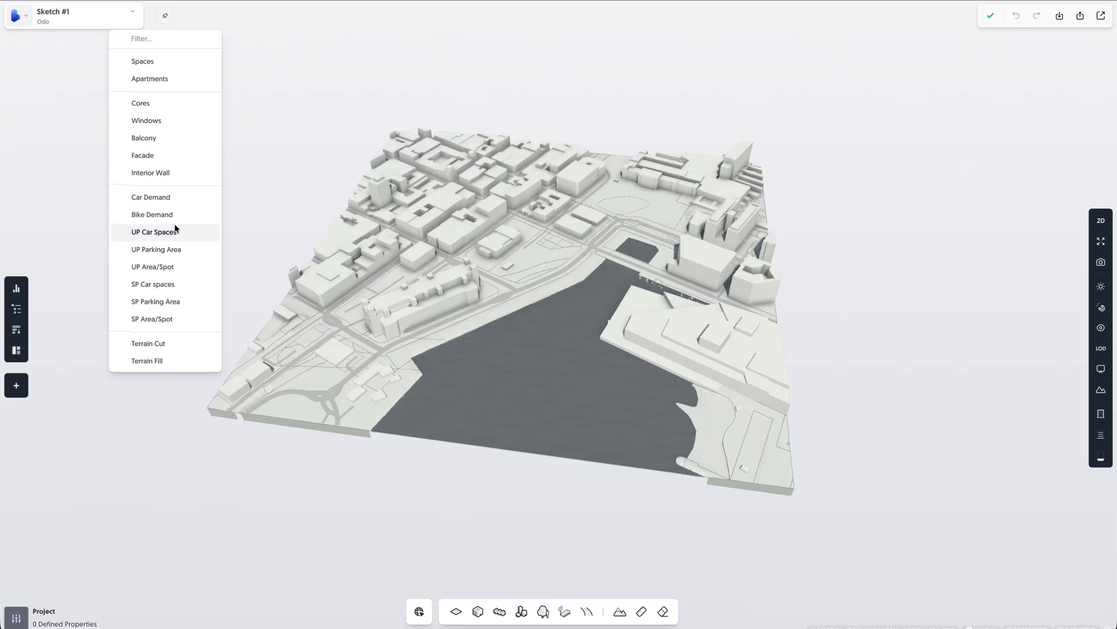
pyautogui.scroll(4, 175, 227)
pyautogui.scroll(3, 176, 228)
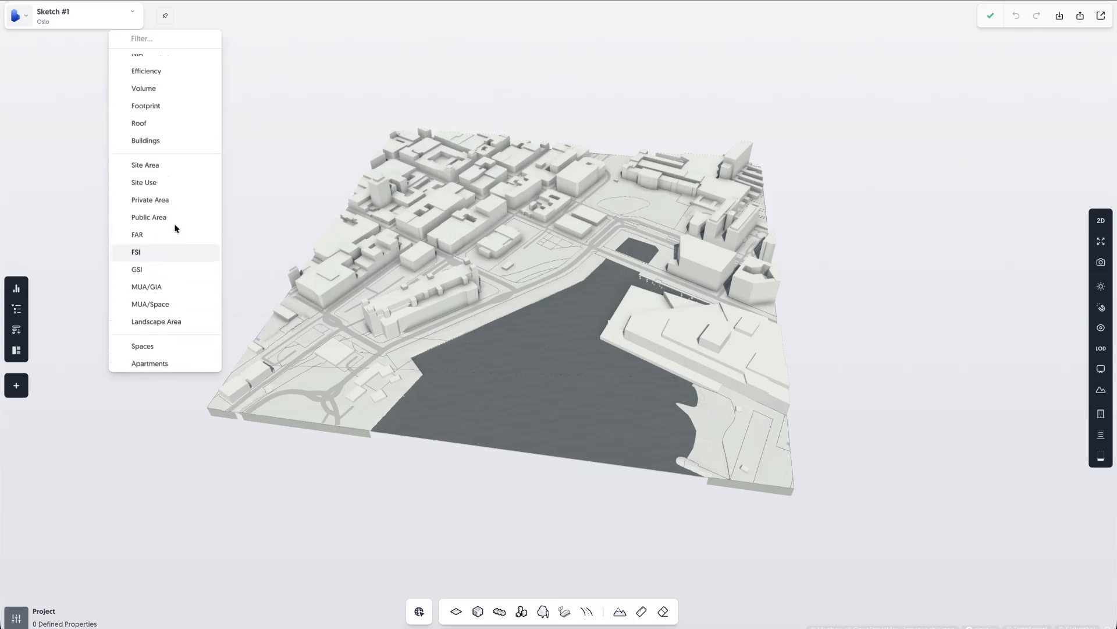
pyautogui.click(291, 137)
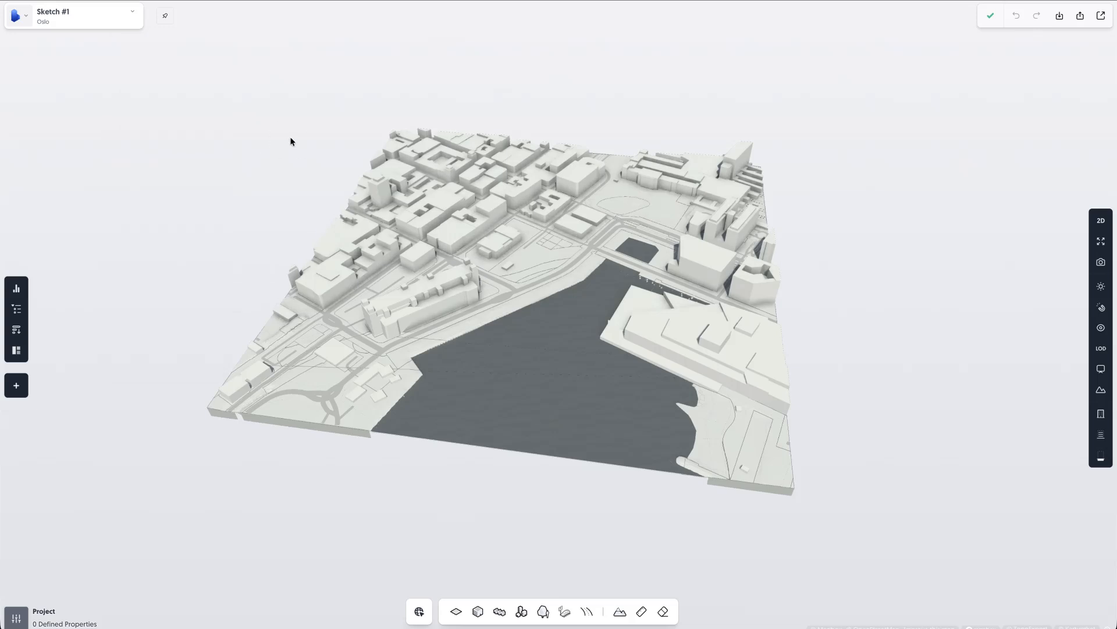
# Examine the sketch's version history and its import, export and share options.
pyautogui.click(991, 22)
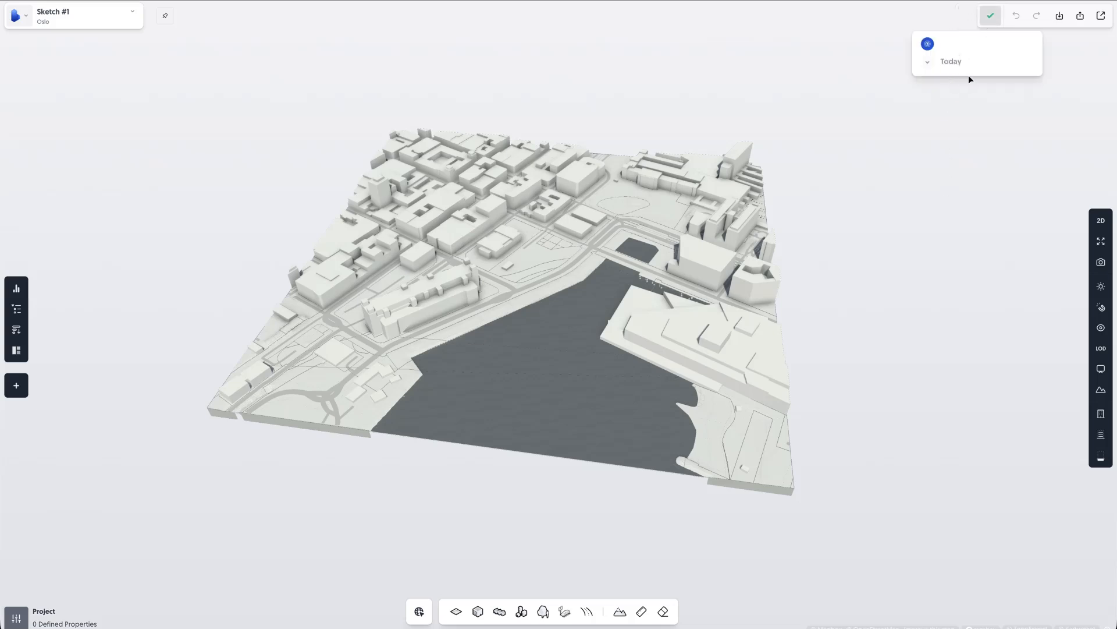
pyautogui.click(1019, 18)
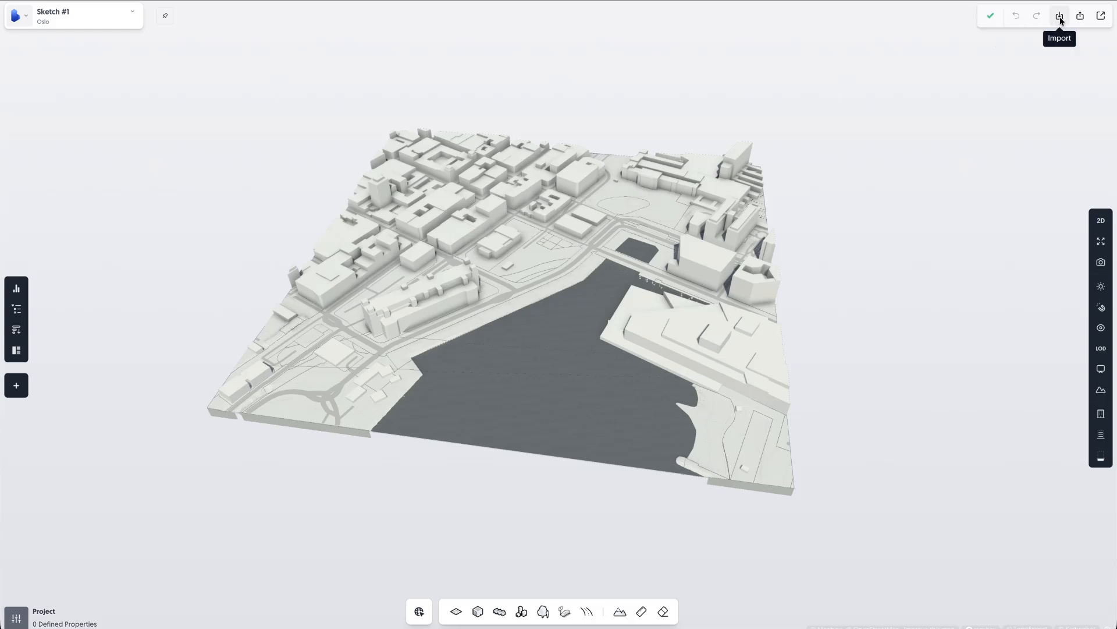
pyautogui.click(1080, 17)
pyautogui.click(1080, 21)
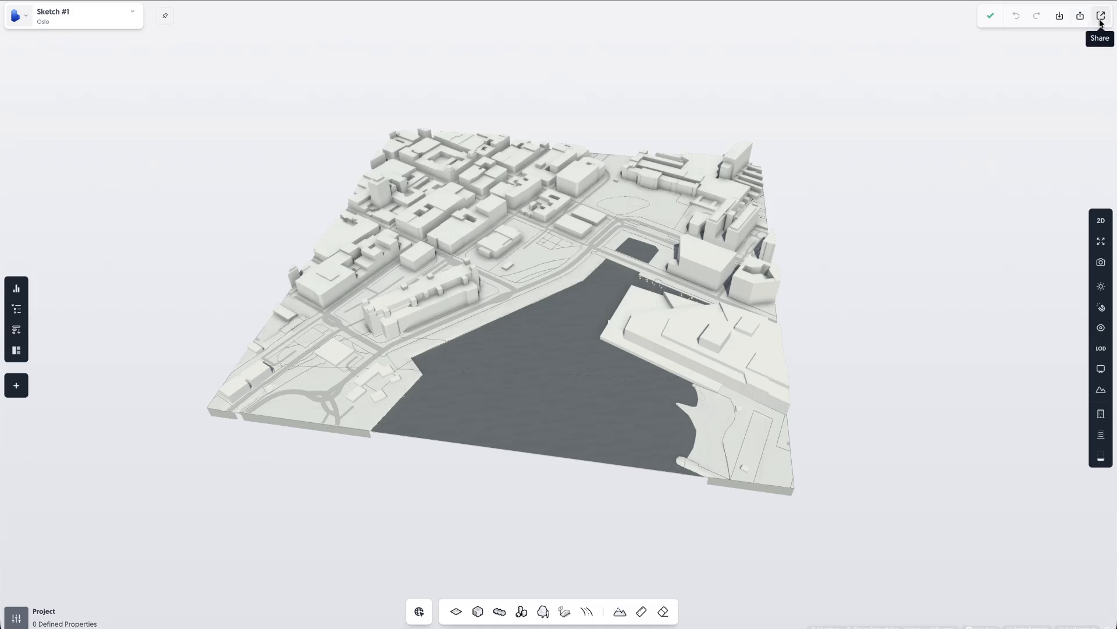
pyautogui.click(1101, 22)
pyautogui.click(1101, 22)
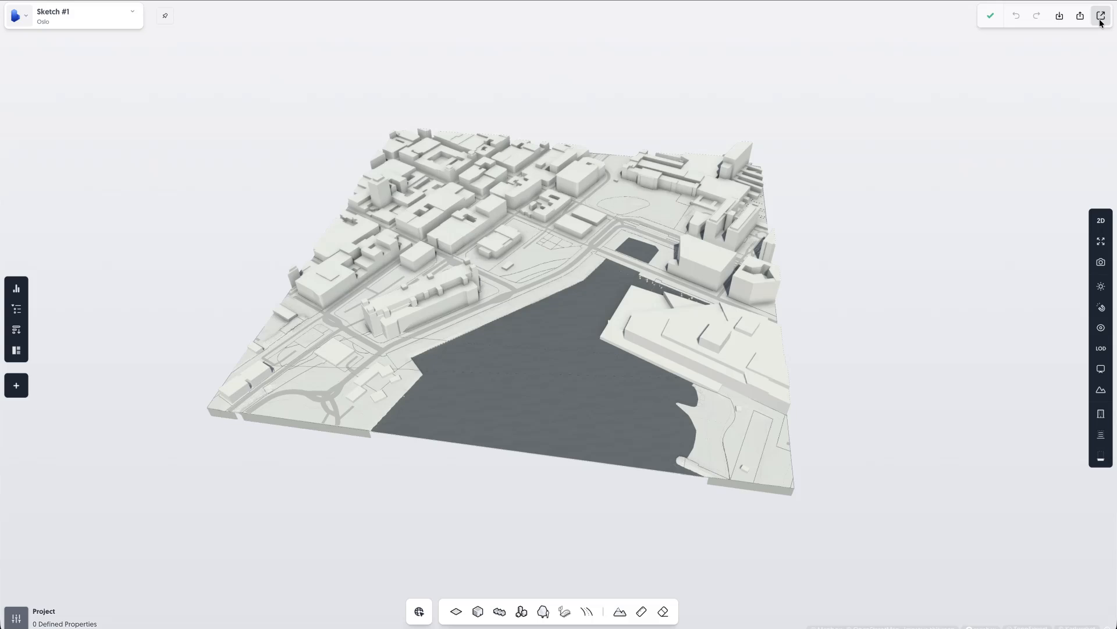
# Check the Oslo site in 2D, return to the 3D perspective, and save it as a view.
pyautogui.click(1100, 227)
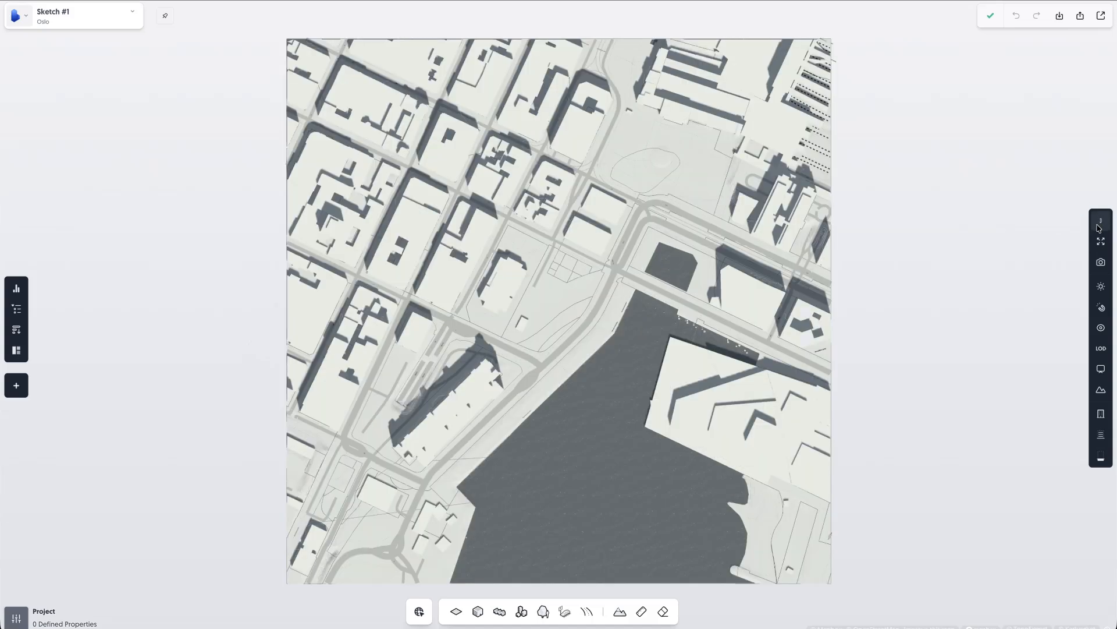
pyautogui.click(1100, 228)
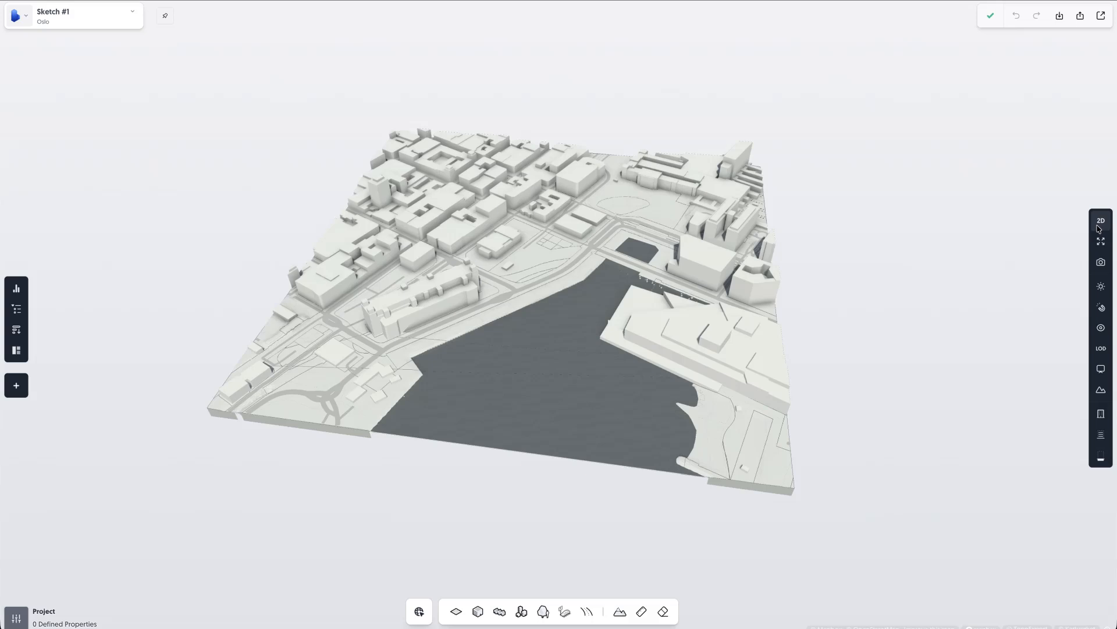
pyautogui.click(1100, 265)
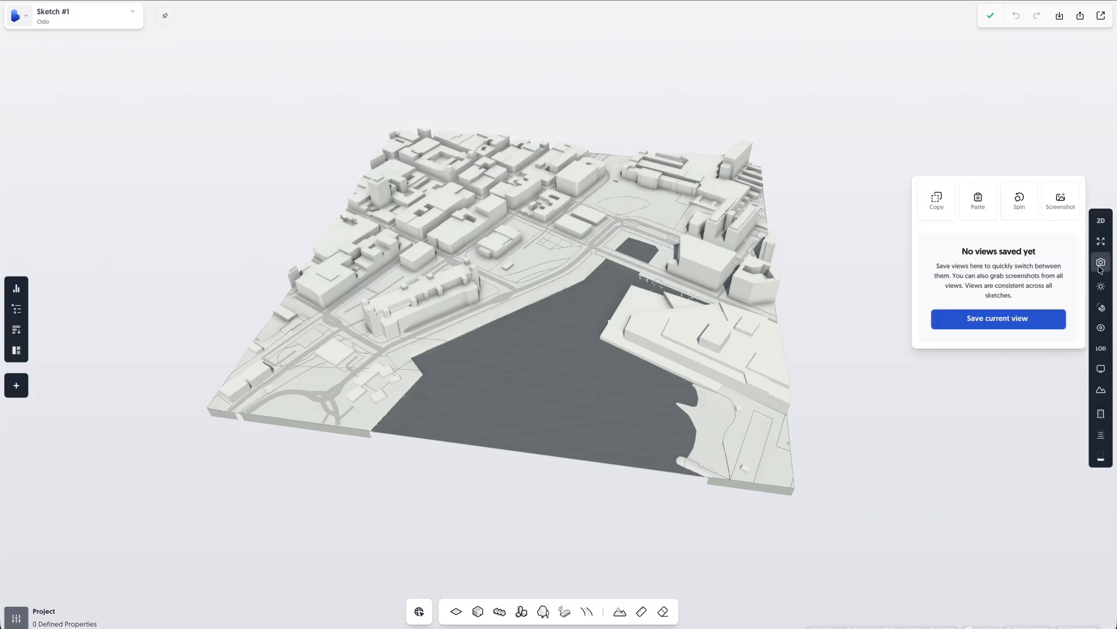
pyautogui.click(988, 319)
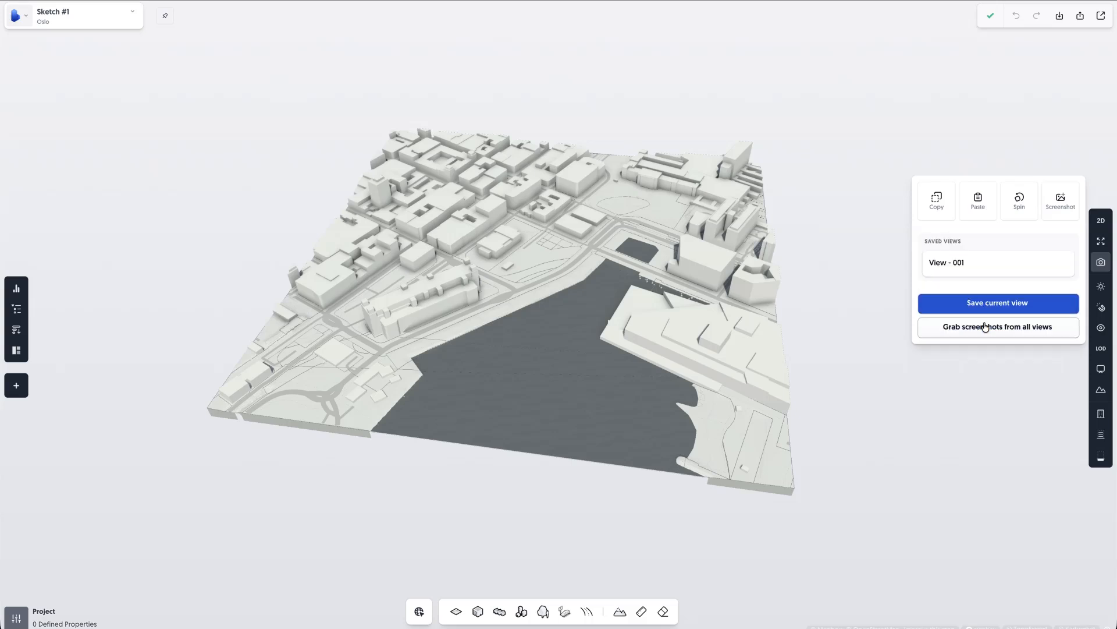
pyautogui.click(1101, 262)
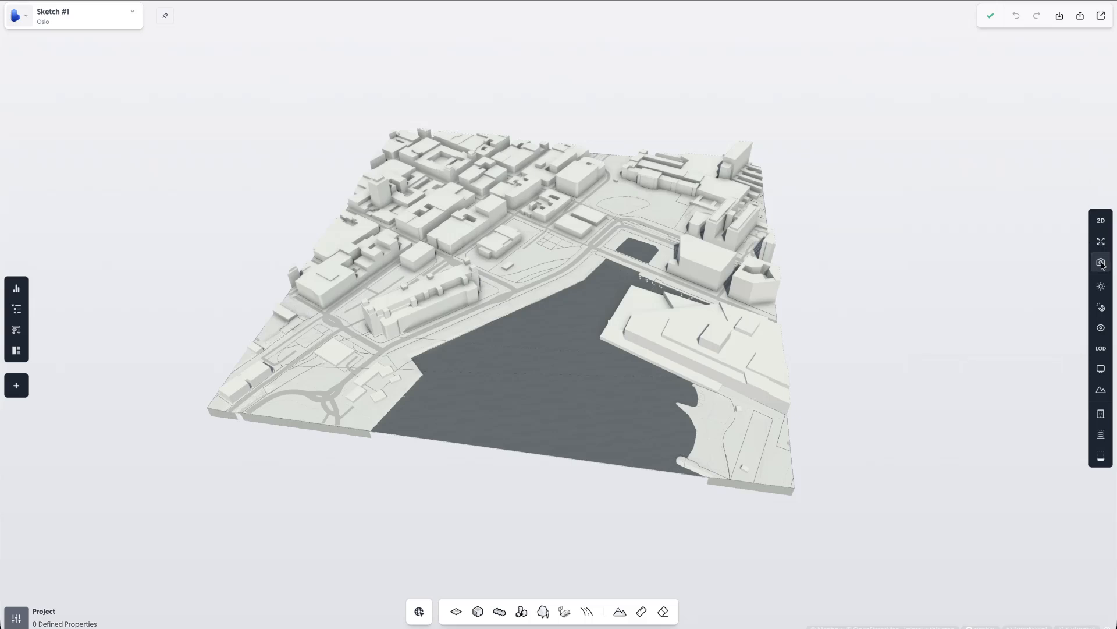
# Set the sun study's time of day to 11:00 for Jun 21.
pyautogui.click(1101, 287)
pyautogui.moveTo(1000, 295)
pyautogui.mouseDown()
pyautogui.moveTo(1042, 294)
pyautogui.moveTo(955, 299)
pyautogui.moveTo(995, 294)
pyautogui.mouseUp()
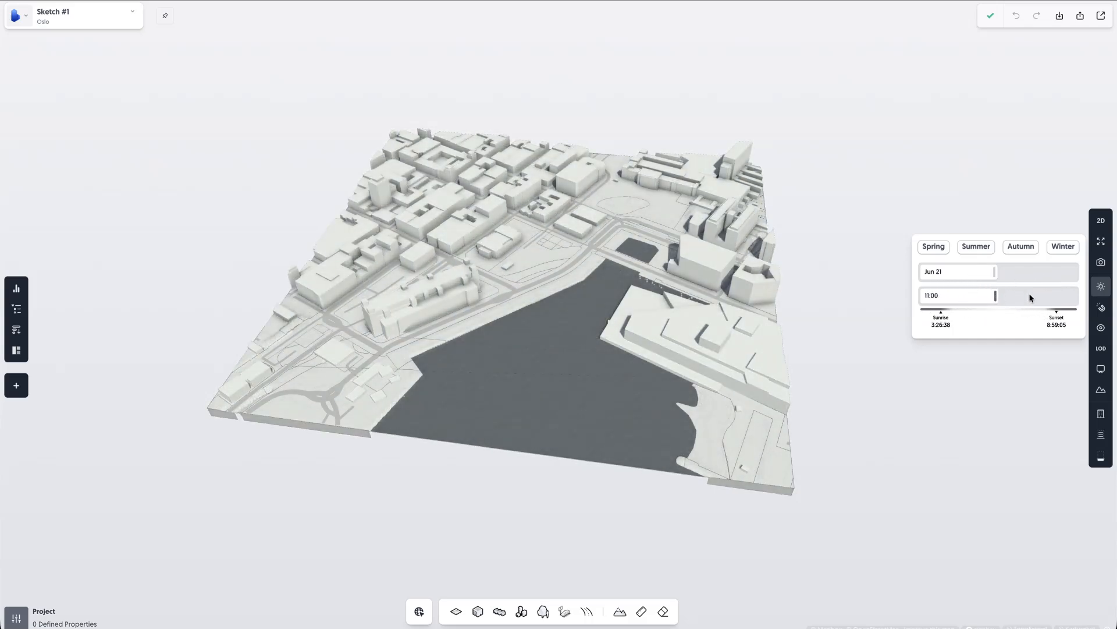
pyautogui.click(1100, 287)
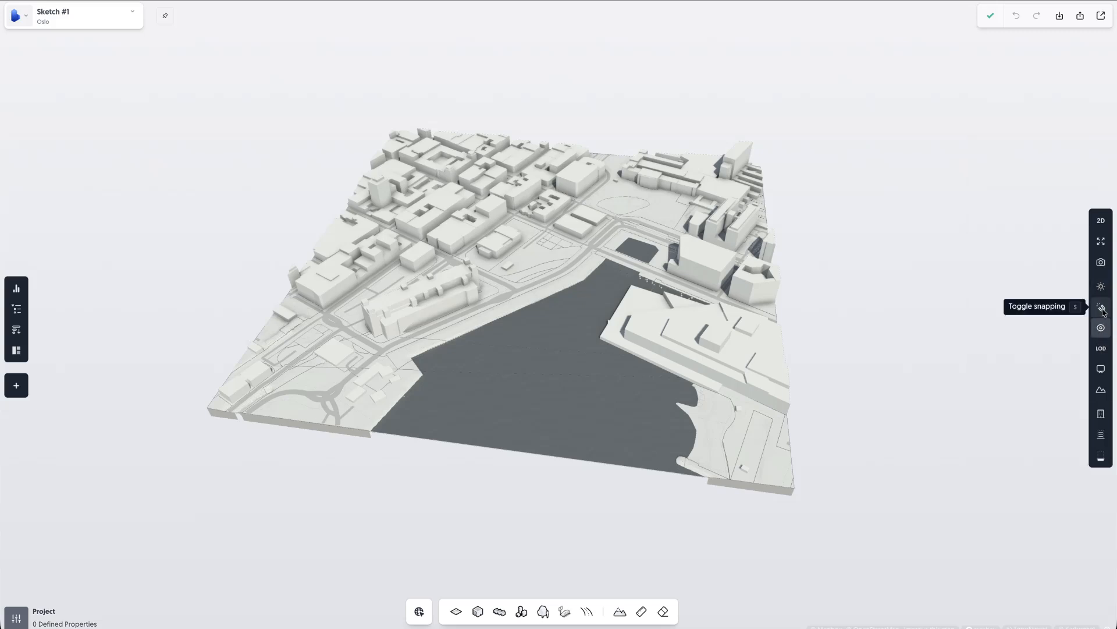
# Hide the Context and Street layers one after the other, showing each again.
pyautogui.moveTo(1101, 328)
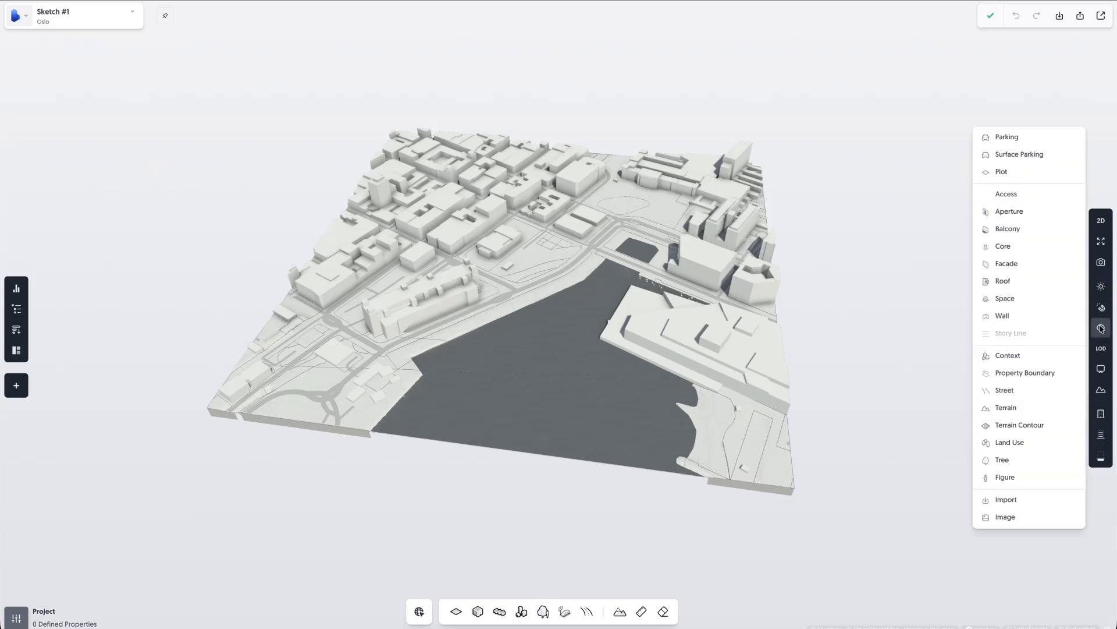
pyautogui.click(1014, 356)
pyautogui.click(1014, 356)
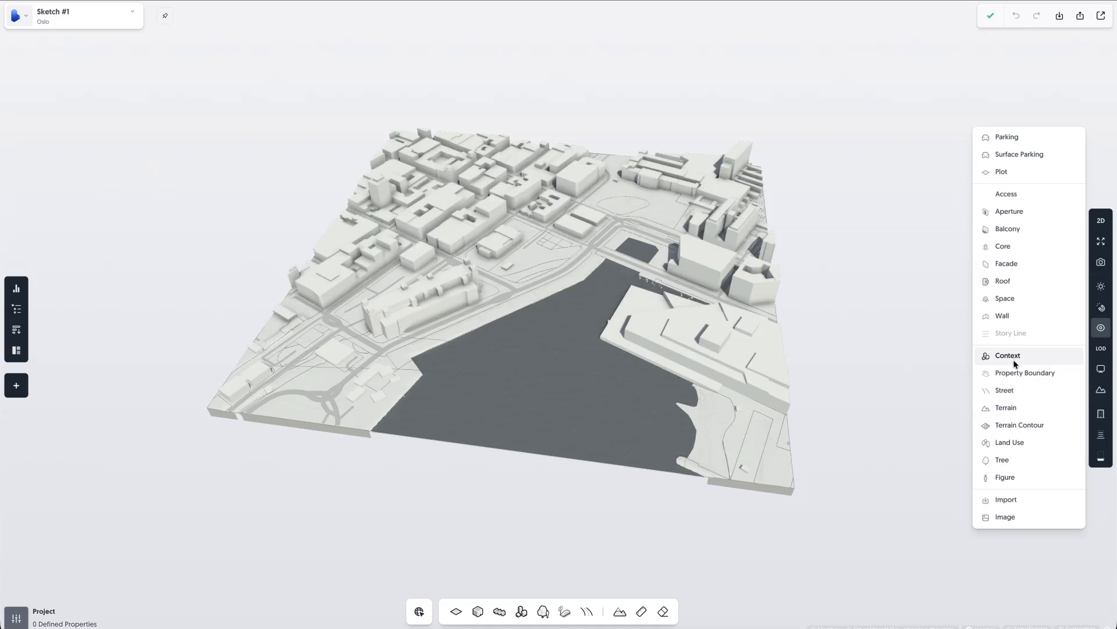
pyautogui.click(1009, 392)
pyautogui.click(1010, 393)
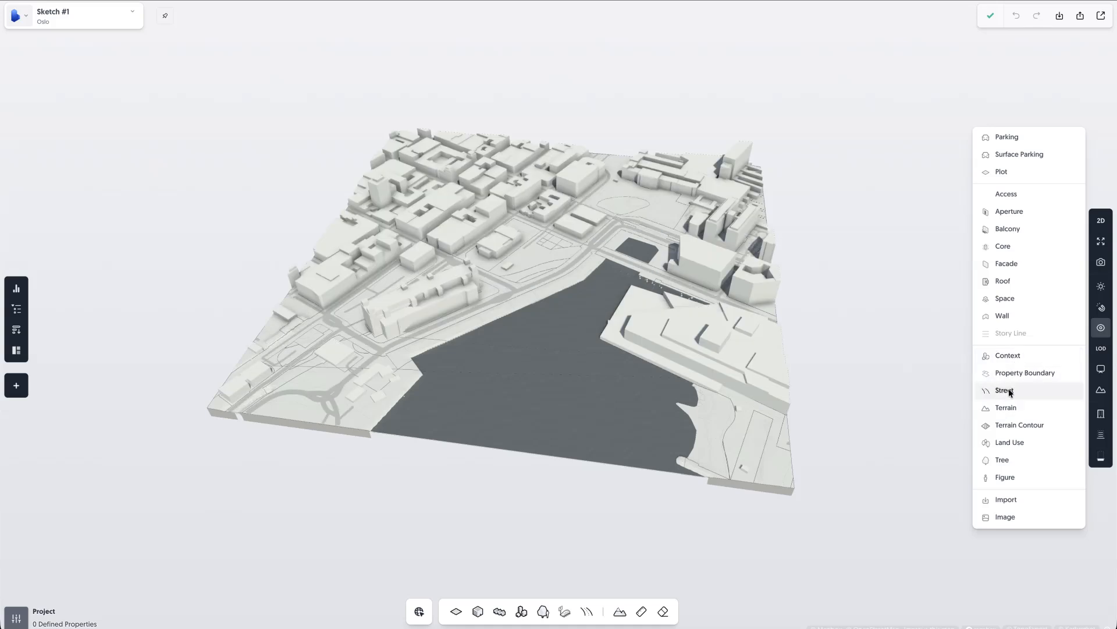
# Examine the available level-of-detail modes and display modes.
pyautogui.click(1099, 354)
pyautogui.click(1099, 354)
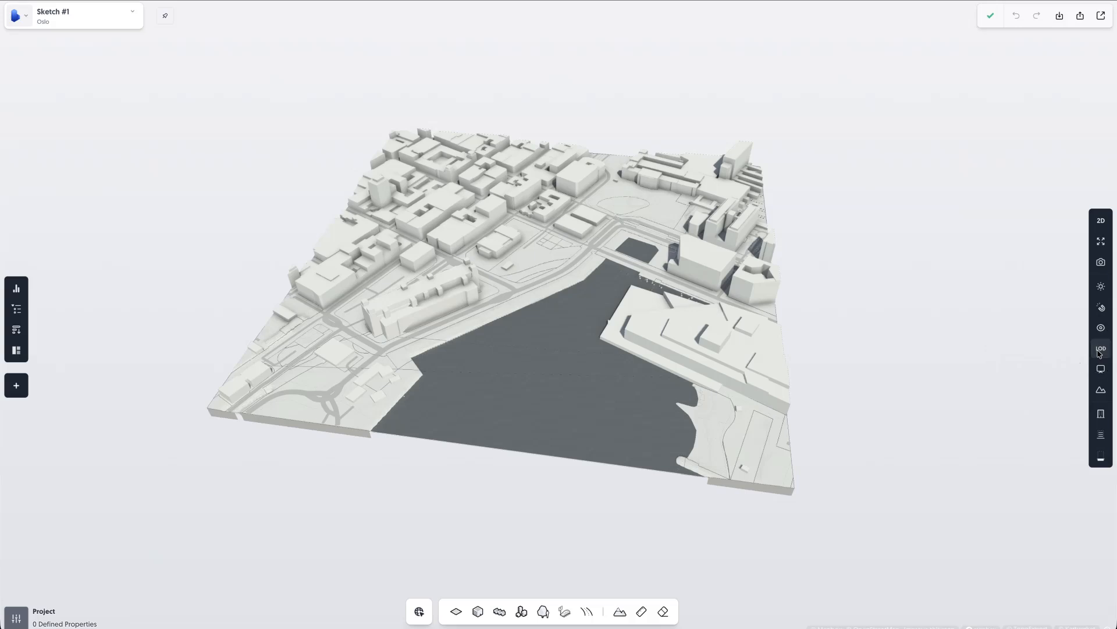
pyautogui.click(1099, 353)
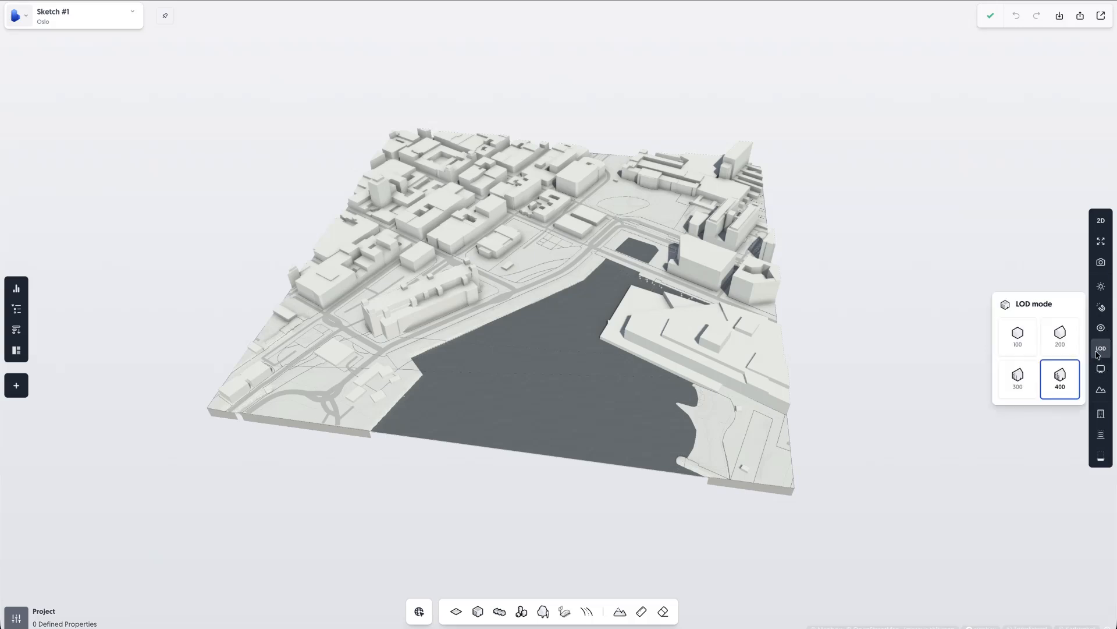
pyautogui.click(1100, 371)
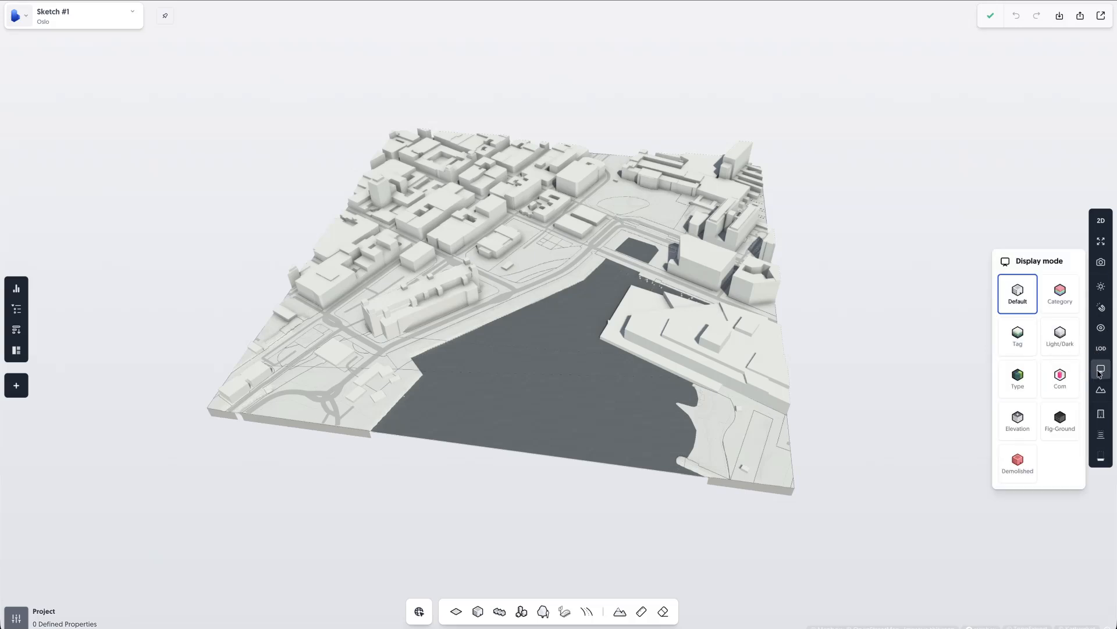
# Preview the terrain in Slope, Elevation, Cut/Fill, Aspect, Satellite and Map modes, and restore the Default mode.
pyautogui.click(1101, 389)
pyautogui.click(1054, 349)
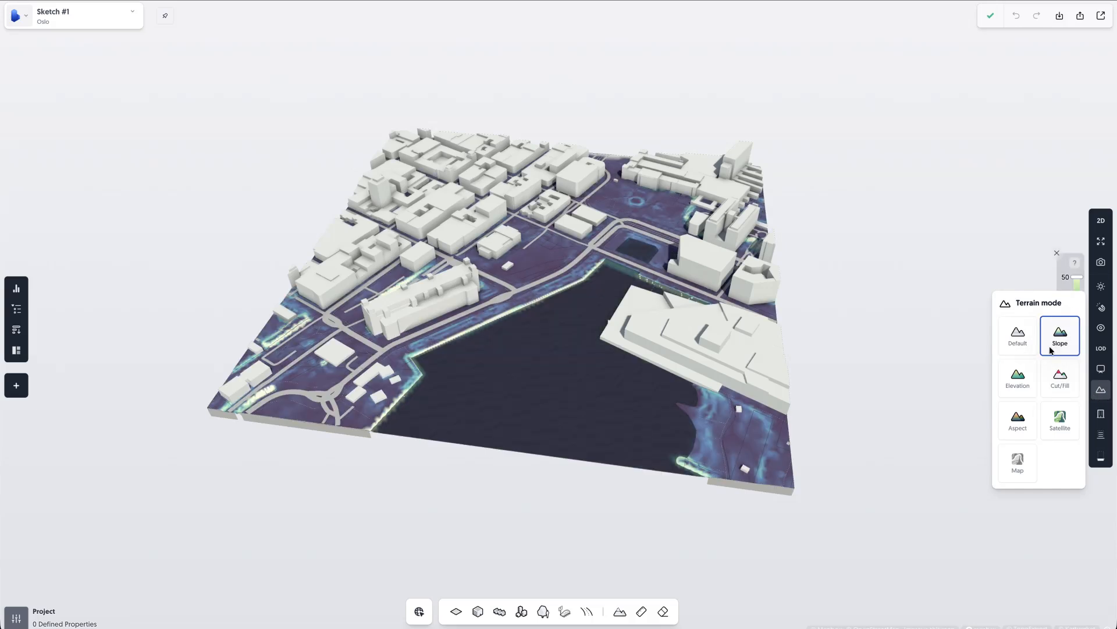
pyautogui.click(1018, 378)
pyautogui.click(1056, 379)
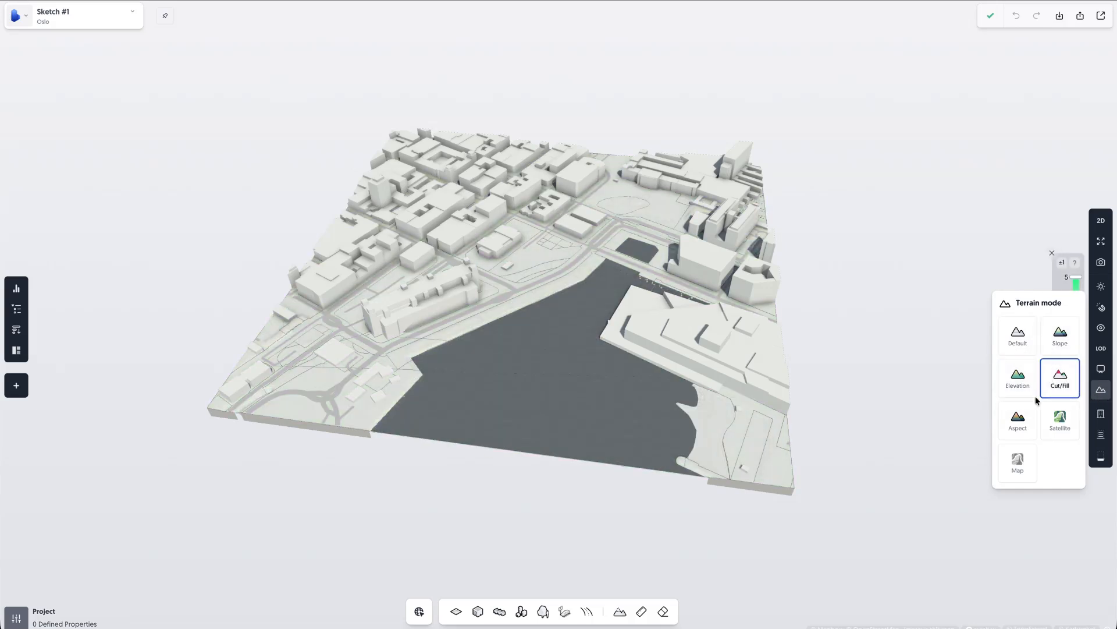
pyautogui.click(1018, 420)
pyautogui.click(1043, 428)
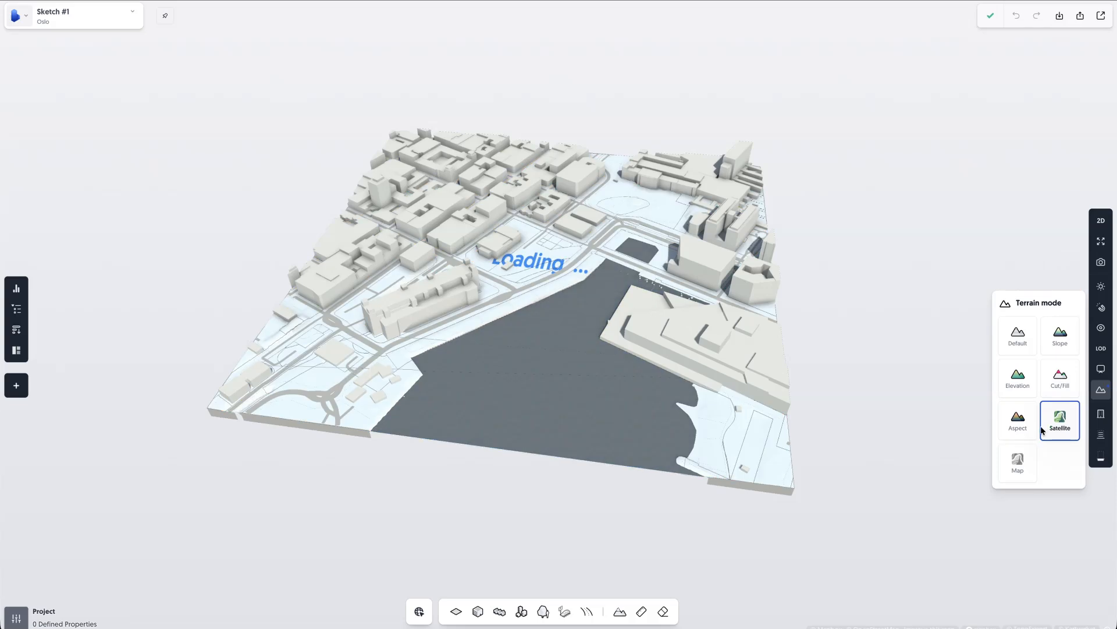
pyautogui.click(1018, 458)
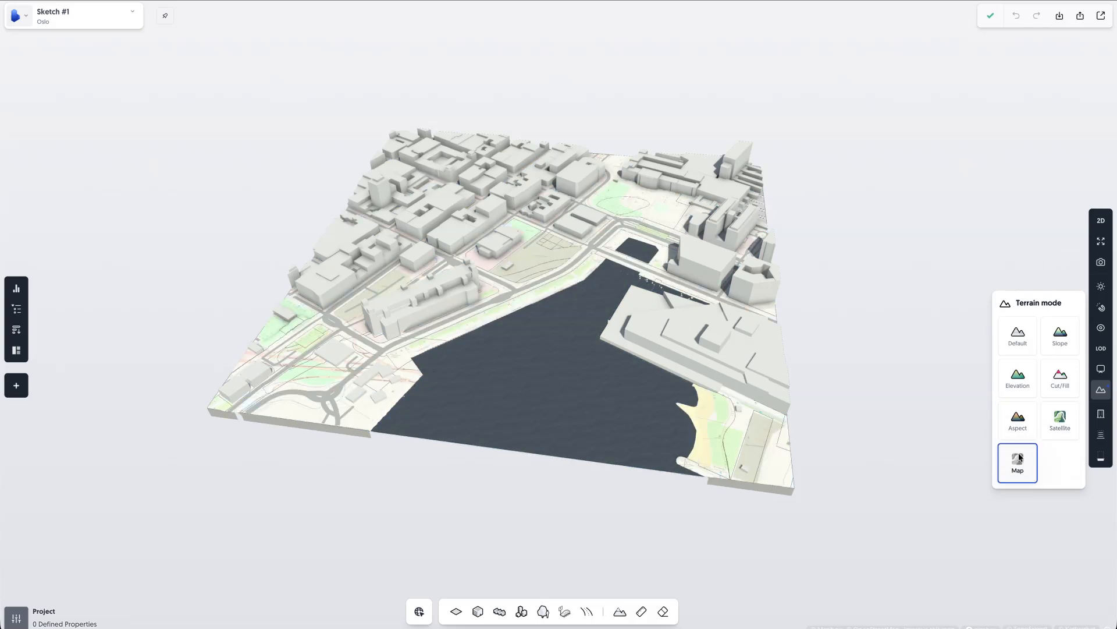
pyautogui.click(989, 457)
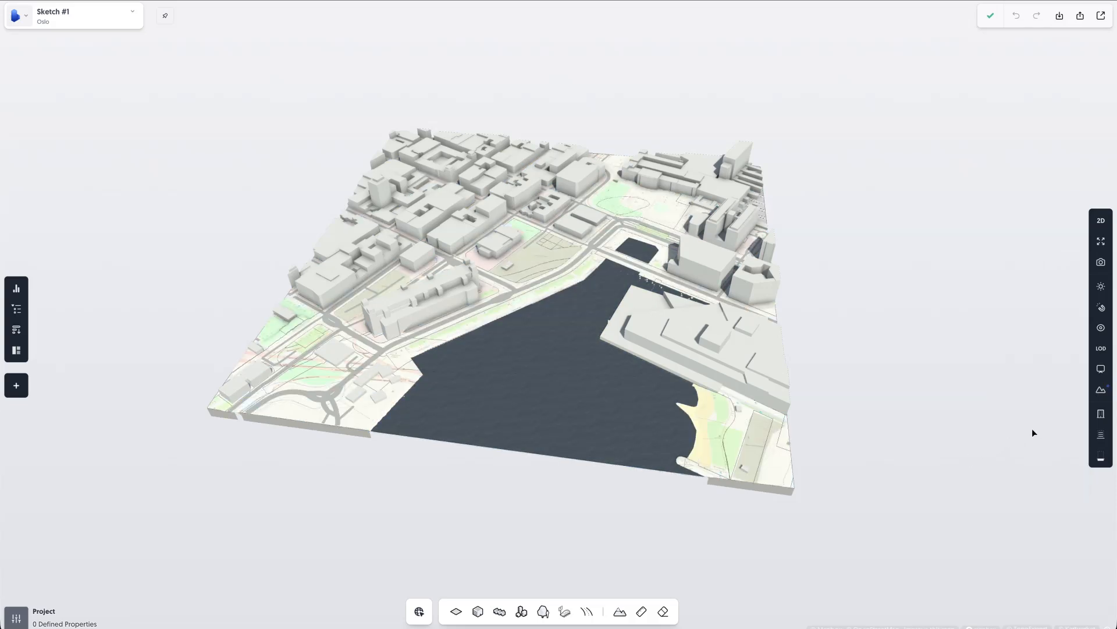
pyautogui.click(1100, 391)
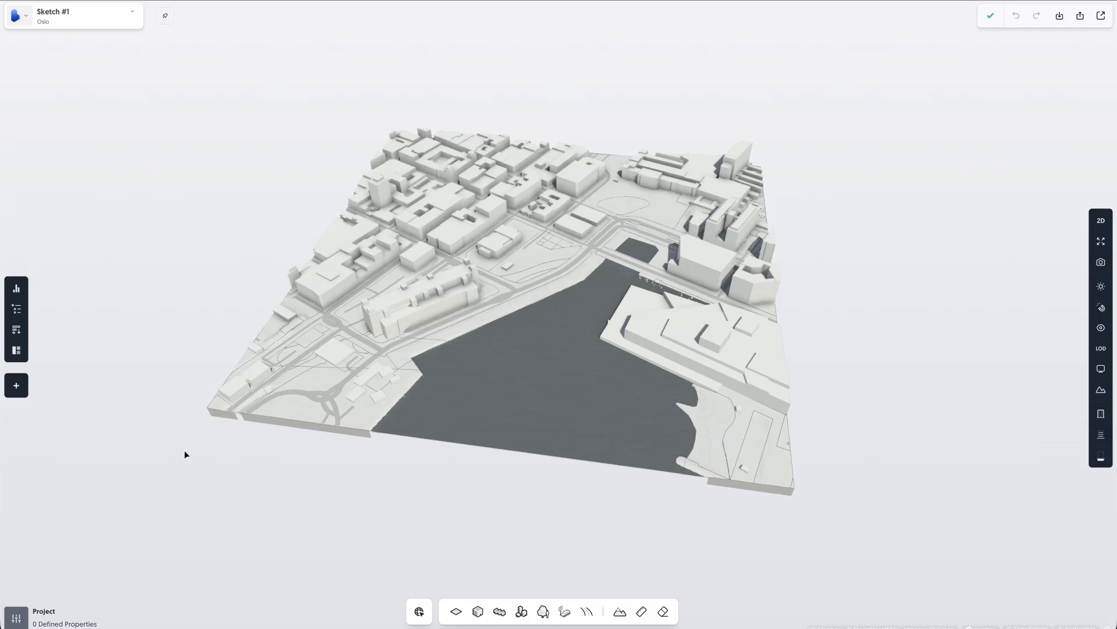
# Open the project statistics, keep English as their language, and review the site metrics.
pyautogui.click(20, 290)
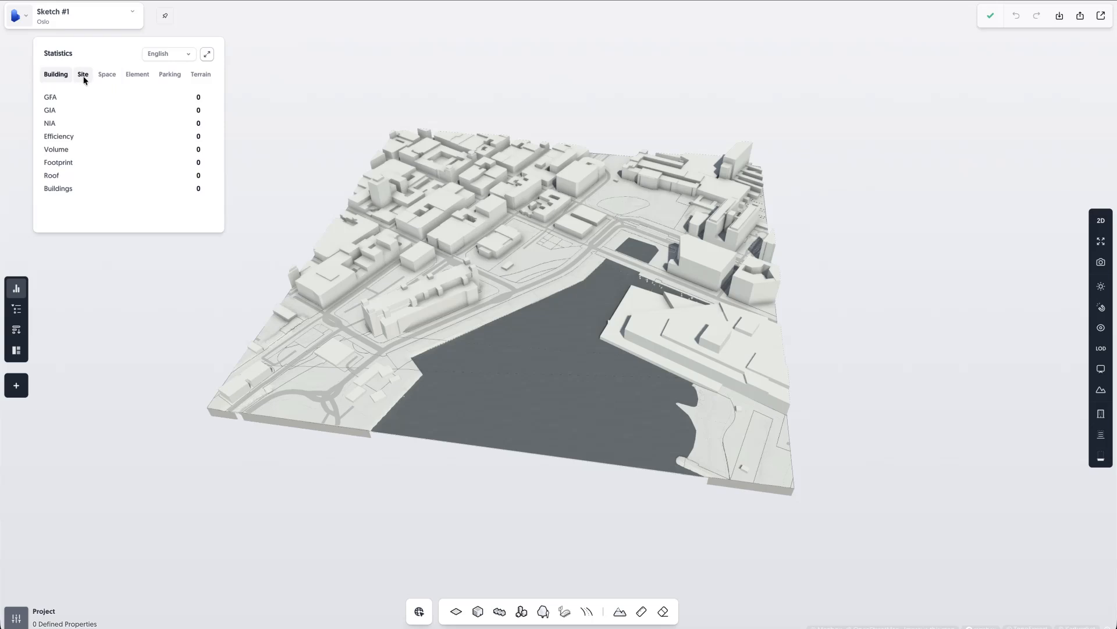
pyautogui.click(174, 55)
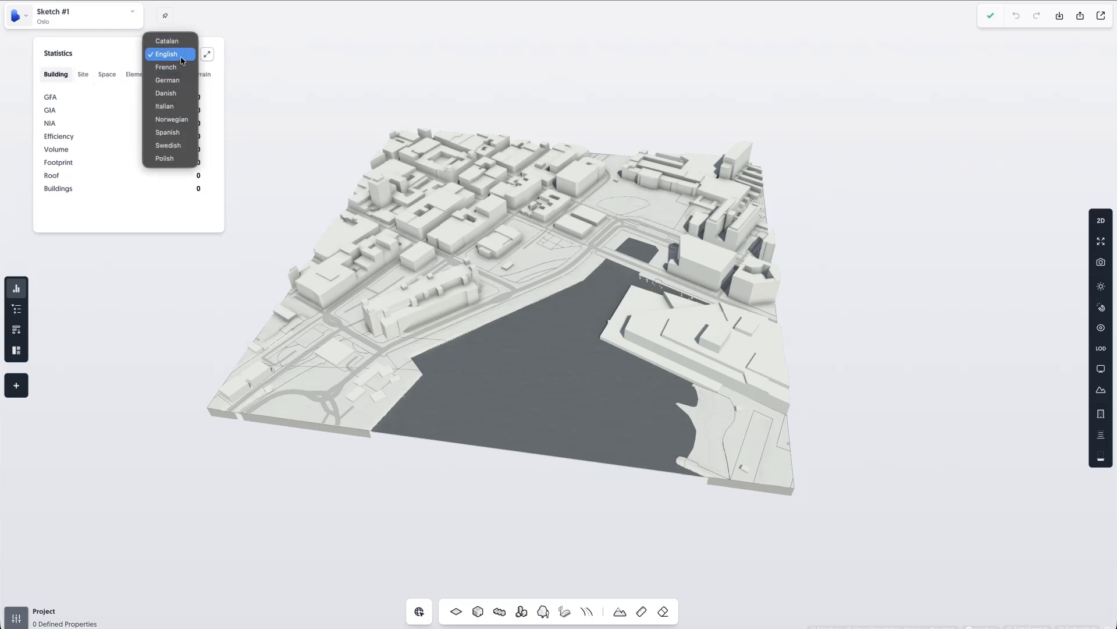
pyautogui.click(163, 54)
pyautogui.click(84, 75)
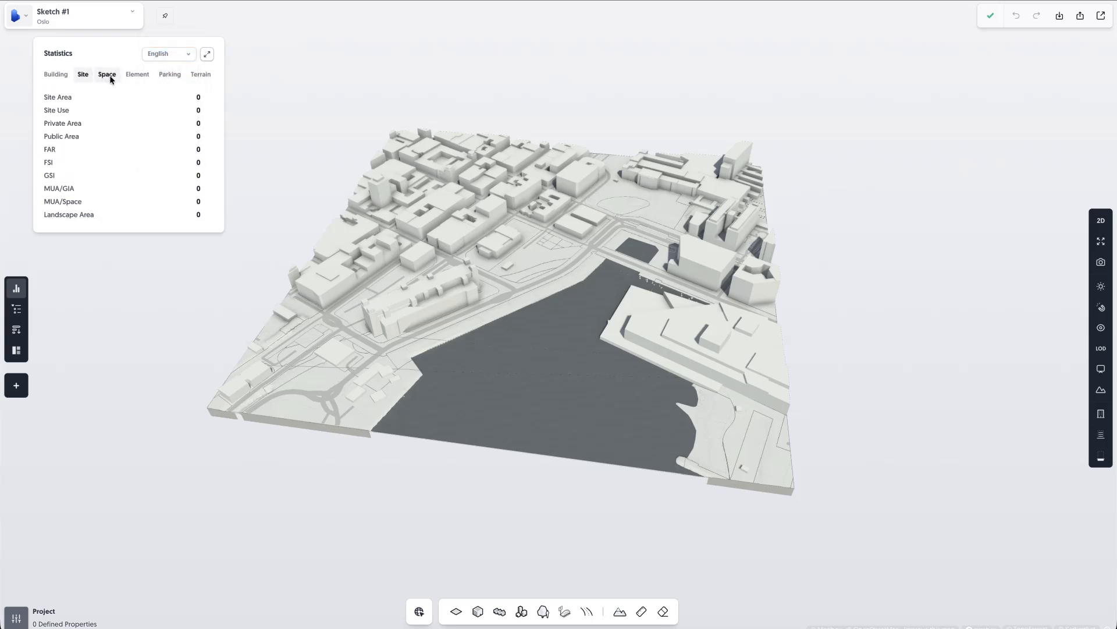
# Review the Space and Building statistics, and inspect the project data list before closing it.
pyautogui.click(108, 75)
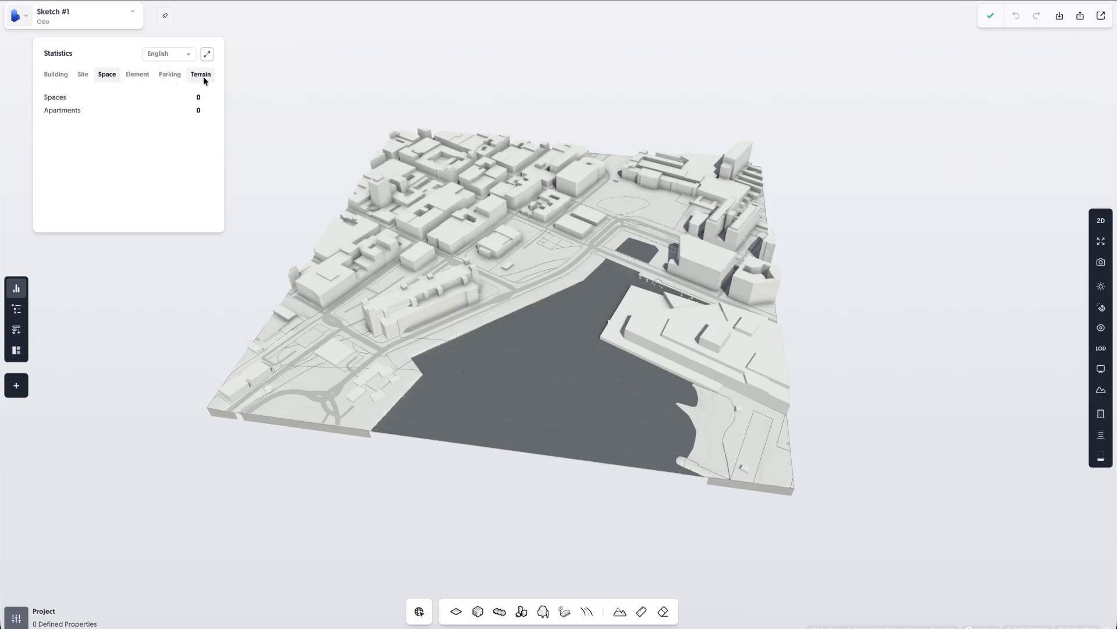
pyautogui.click(55, 76)
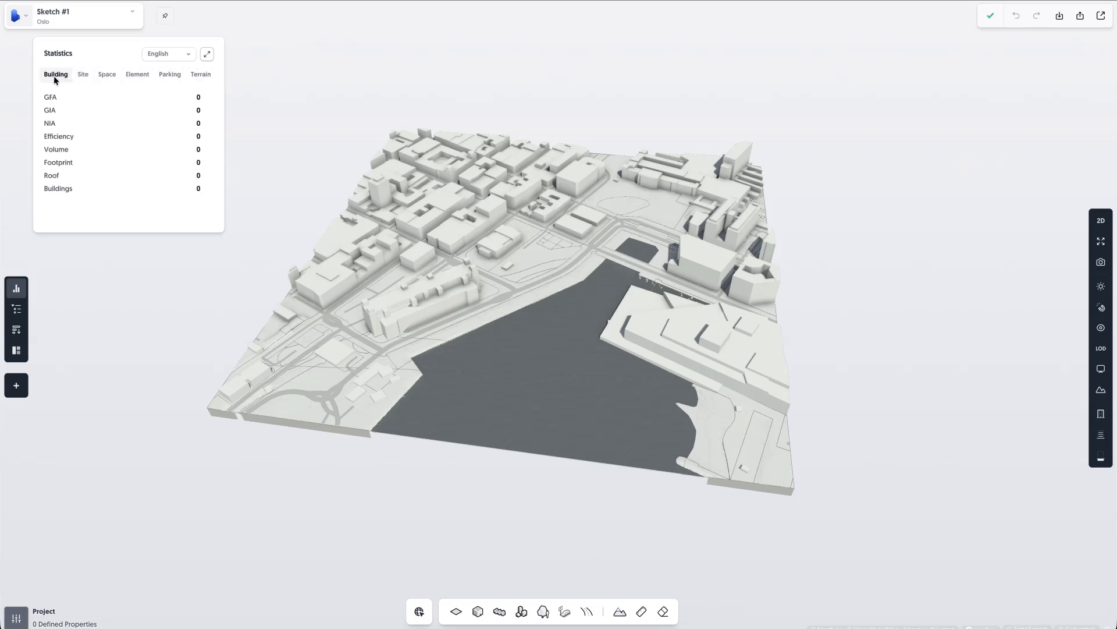
pyautogui.click(16, 309)
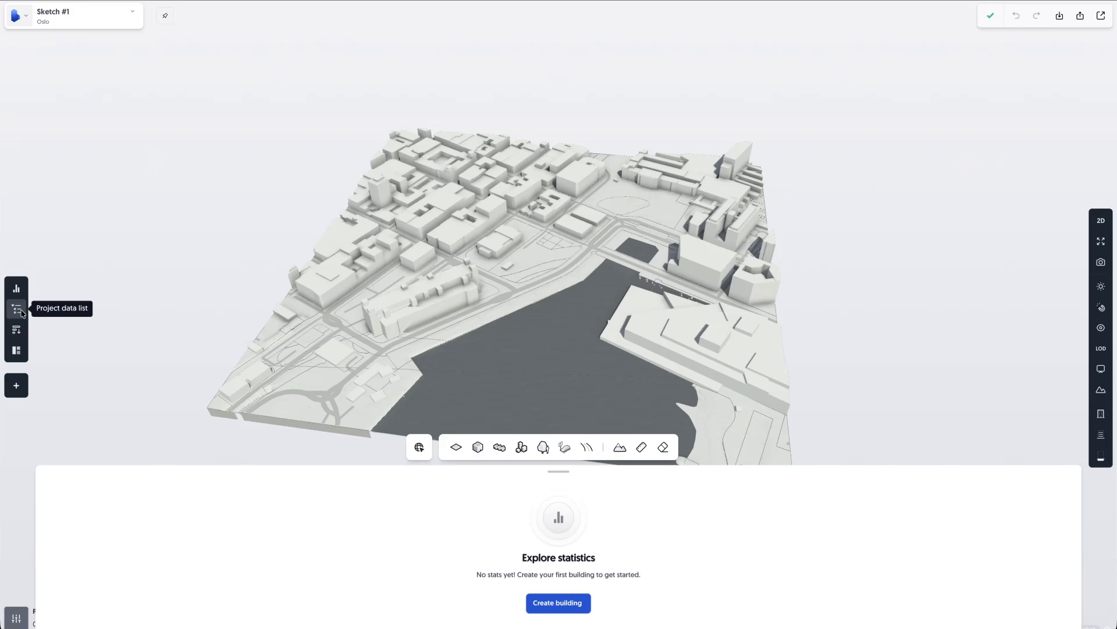
pyautogui.click(21, 312)
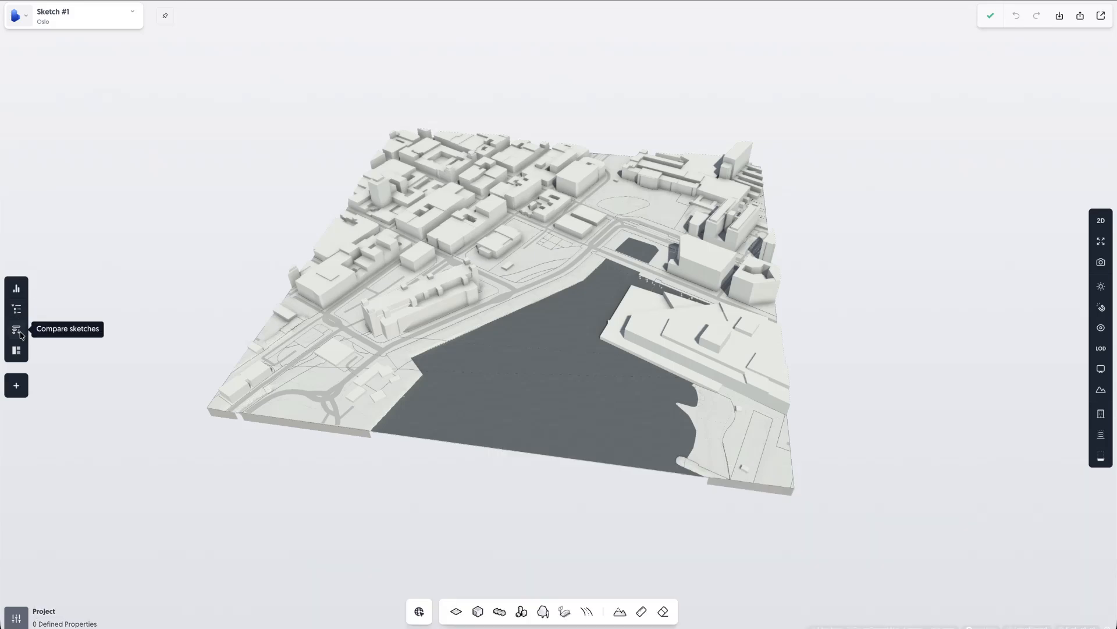
# View the sketch comparison table and the Spaces unit overview, closing each one again.
pyautogui.click(19, 334)
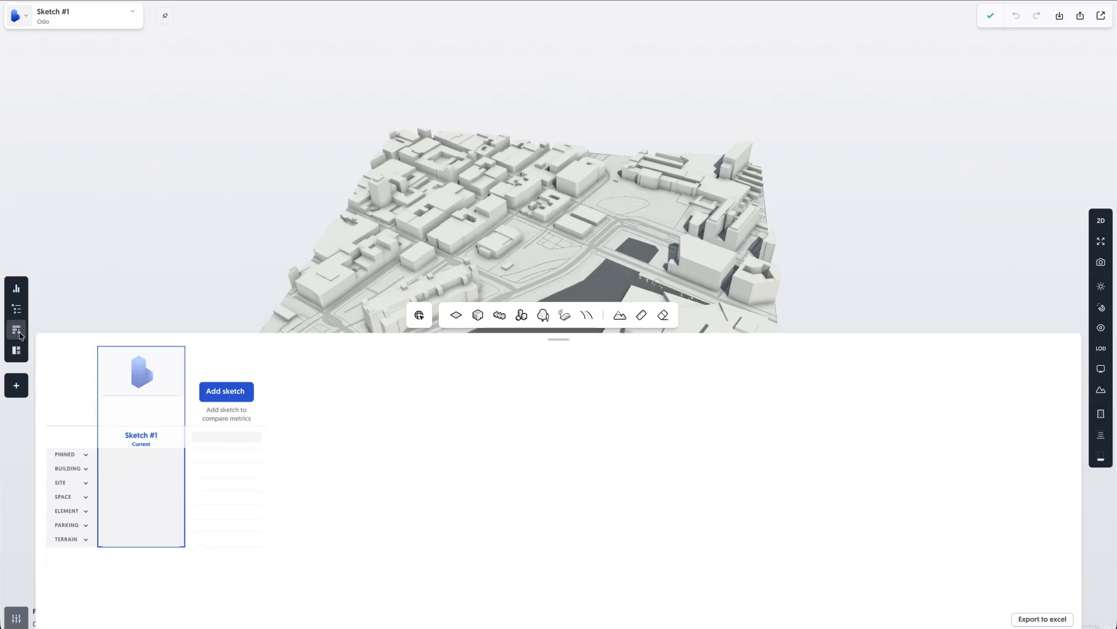
pyautogui.click(20, 334)
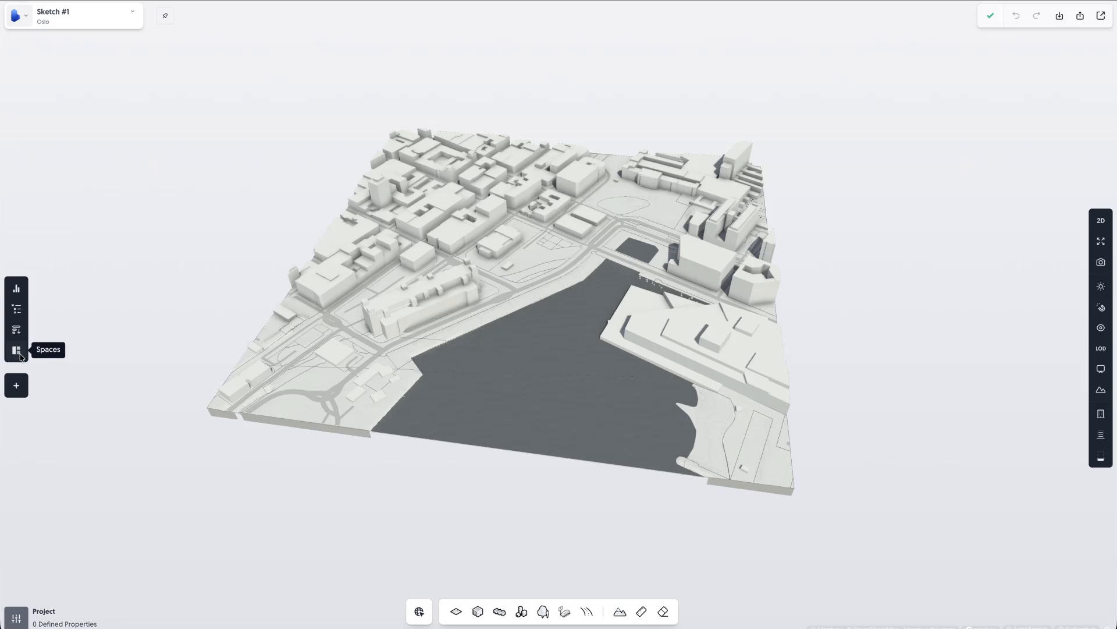
pyautogui.click(17, 351)
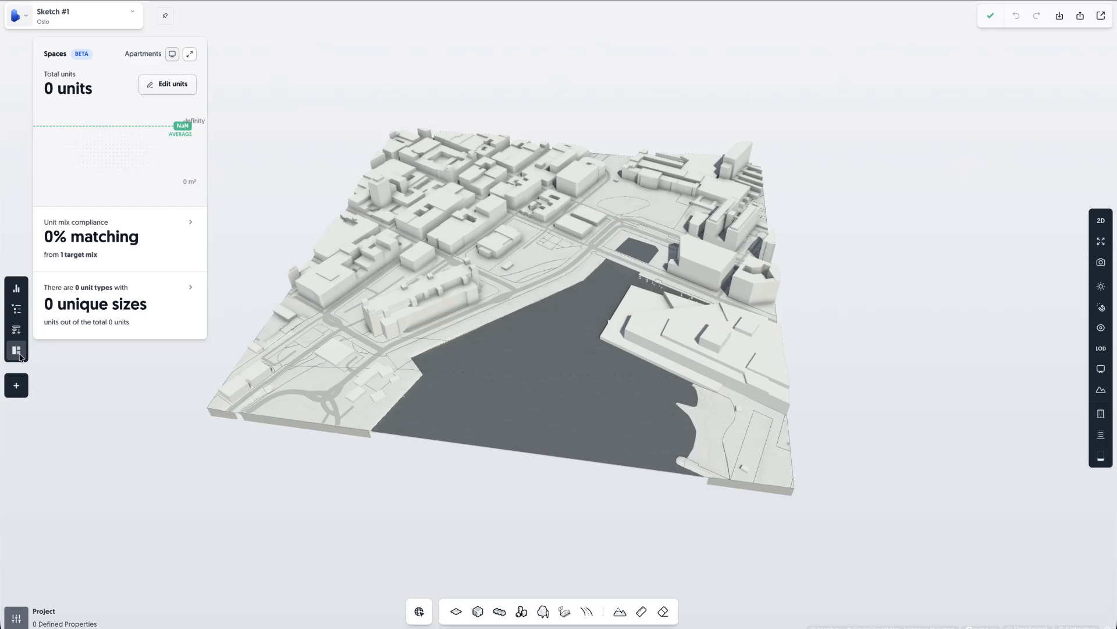
pyautogui.click(17, 351)
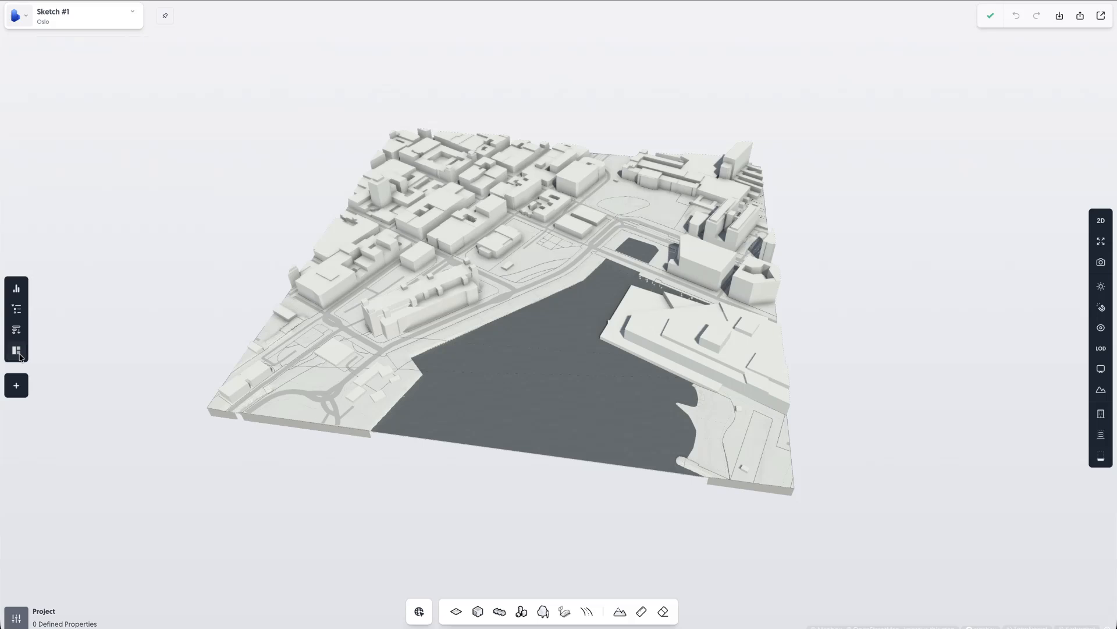
# Examine the available analysis types and the project's property settings by object type, and close the properties again.
pyautogui.click(20, 392)
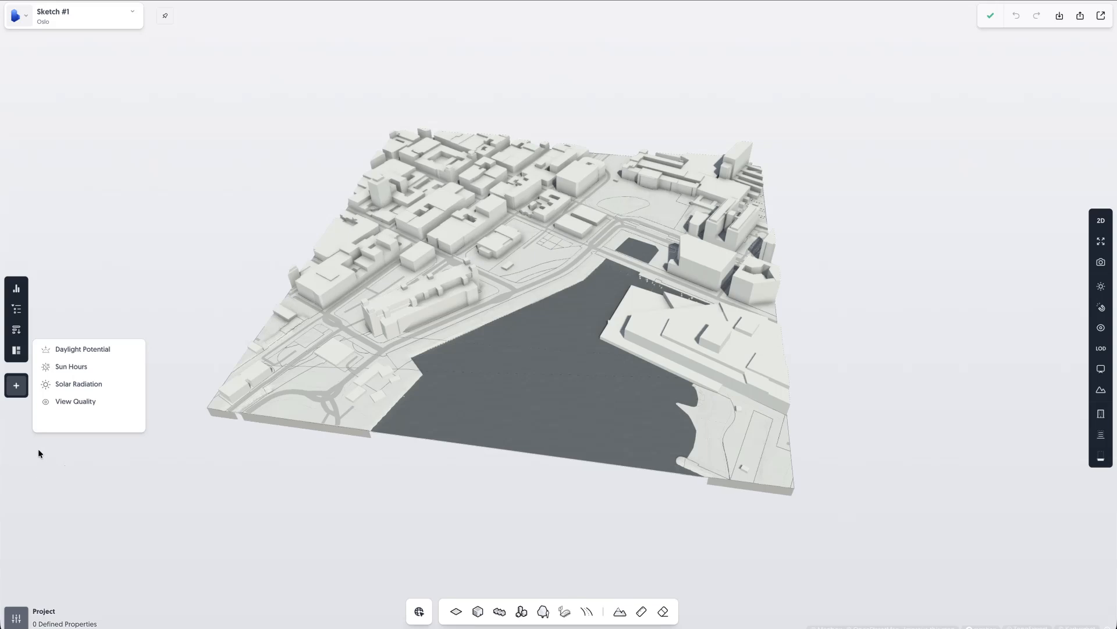
pyautogui.click(15, 617)
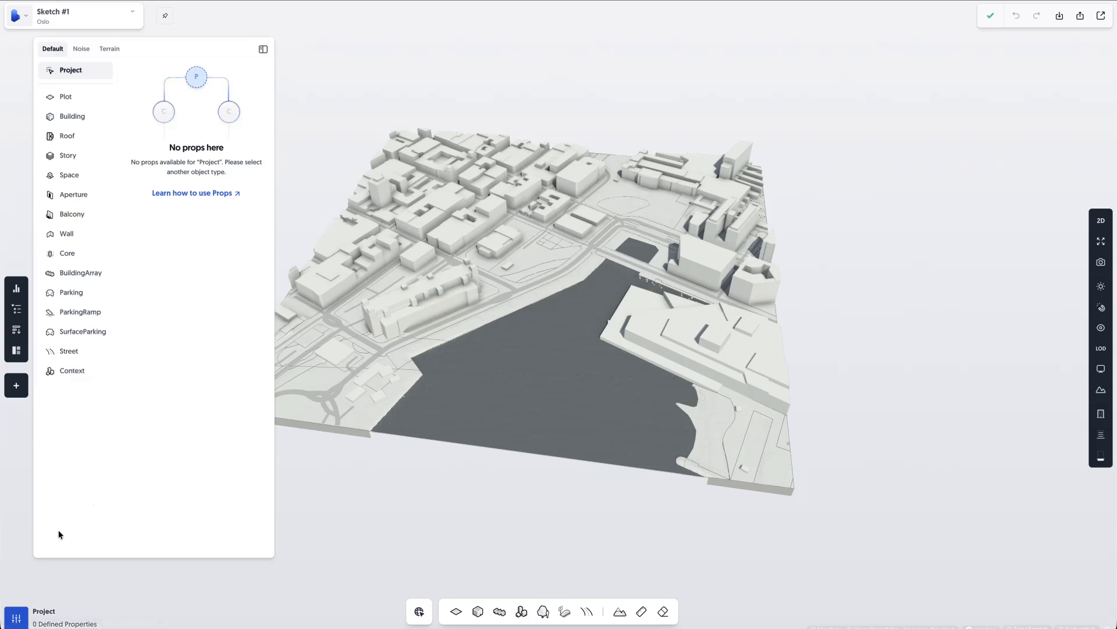
pyautogui.click(17, 615)
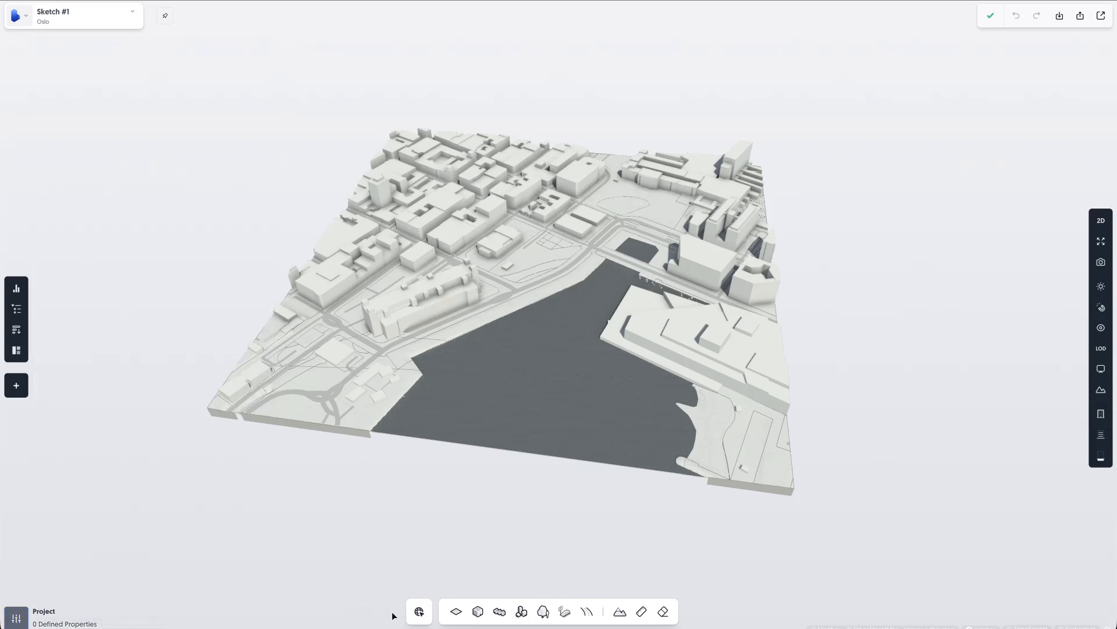
# Enter master scene editing to view its available tools, and return to the sketch without making changes.
pyautogui.click(418, 612)
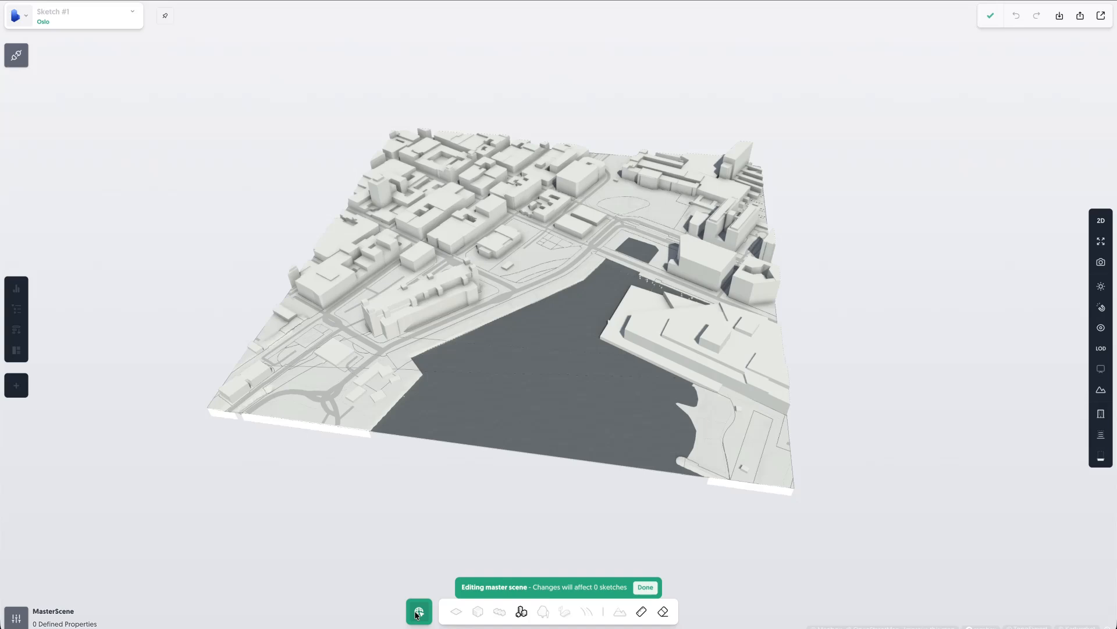
pyautogui.click(416, 614)
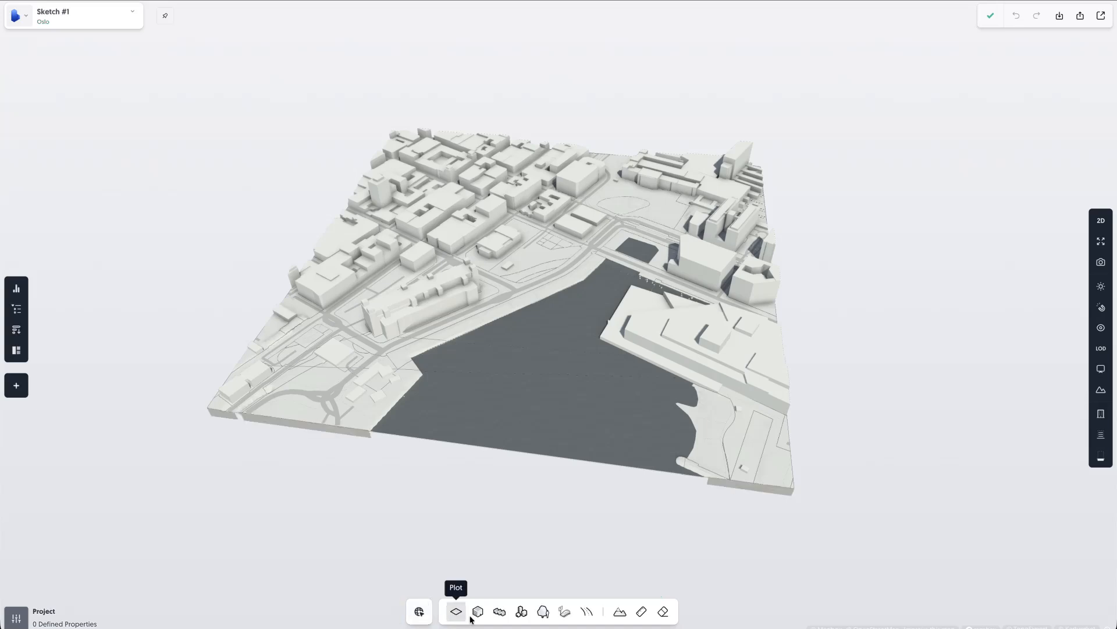